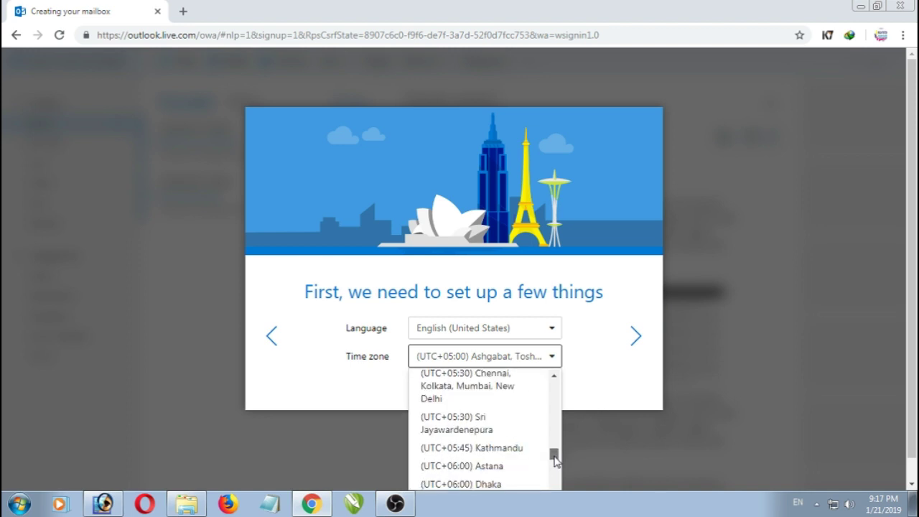
Step: Choose the (UTC+05:45) Kathmandu time zone, keeping English (United States), and advance to the theme step
click(485, 428)
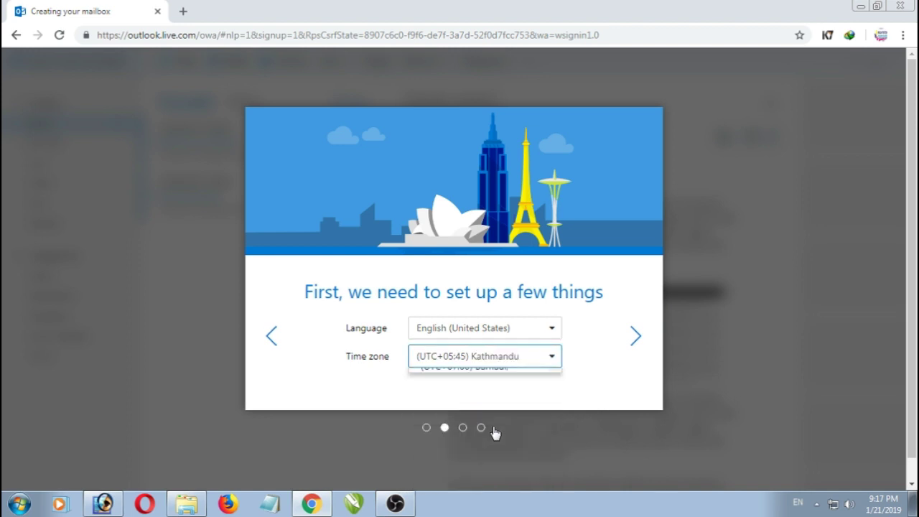
click(641, 336)
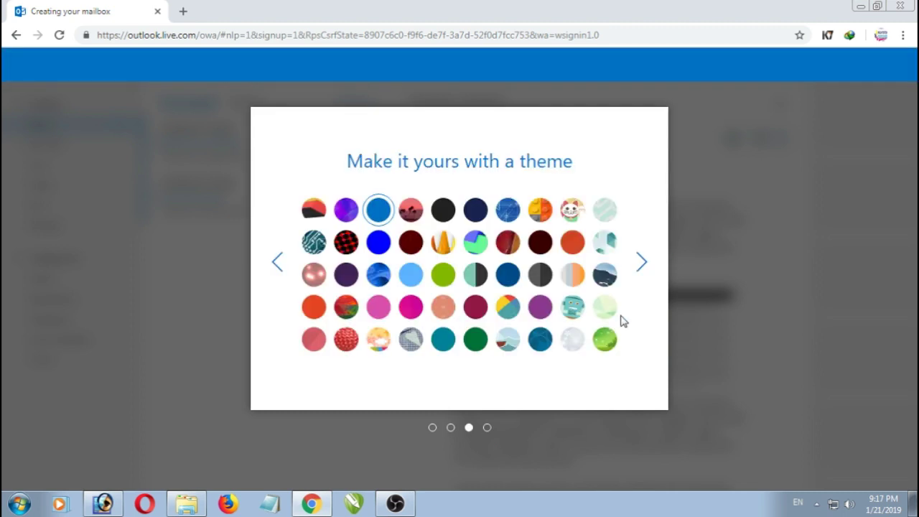
Step: Pick the circuit-pattern theme and move past the signature step, keeping the Default signature
click(316, 244)
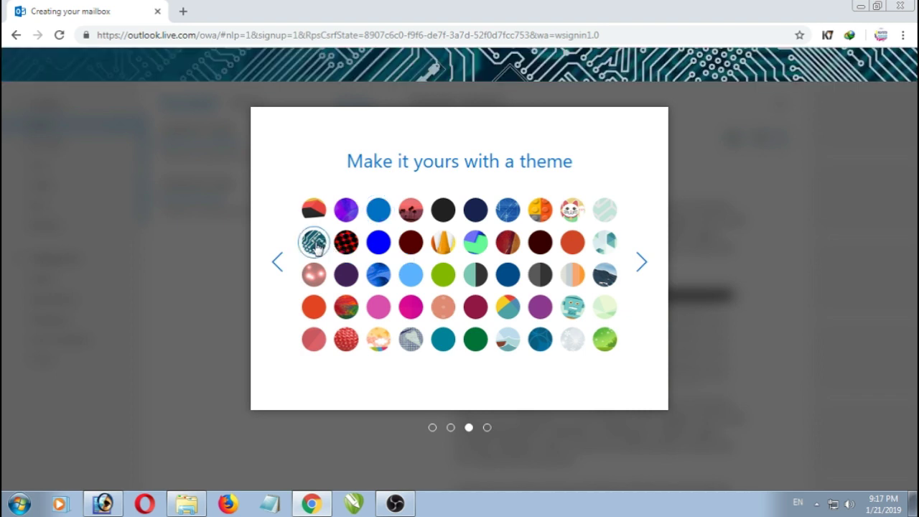
click(642, 267)
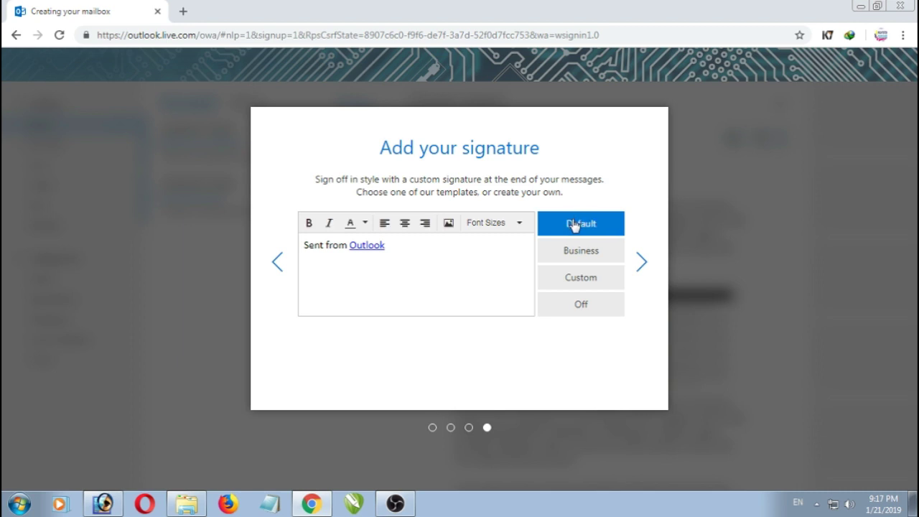
click(643, 265)
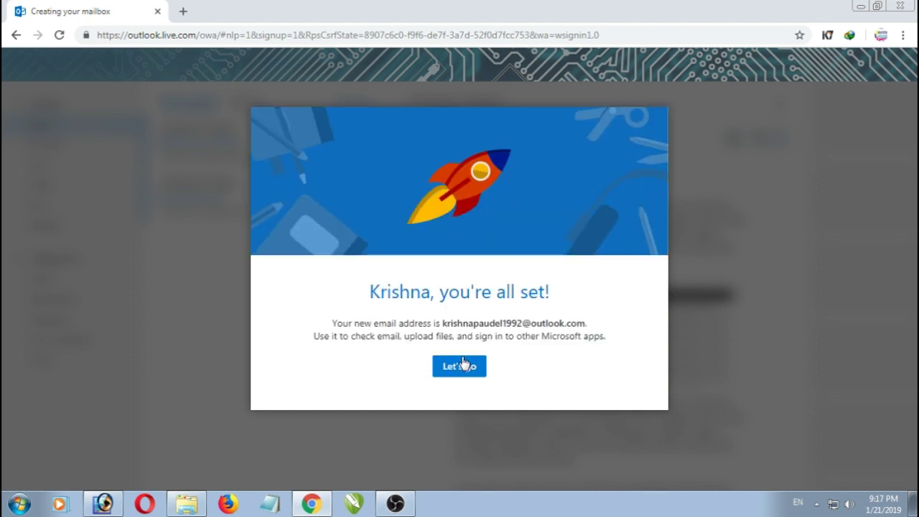
Step: Enter the inbox via Let's go, check the account details panel, and open a new browser tab
click(456, 370)
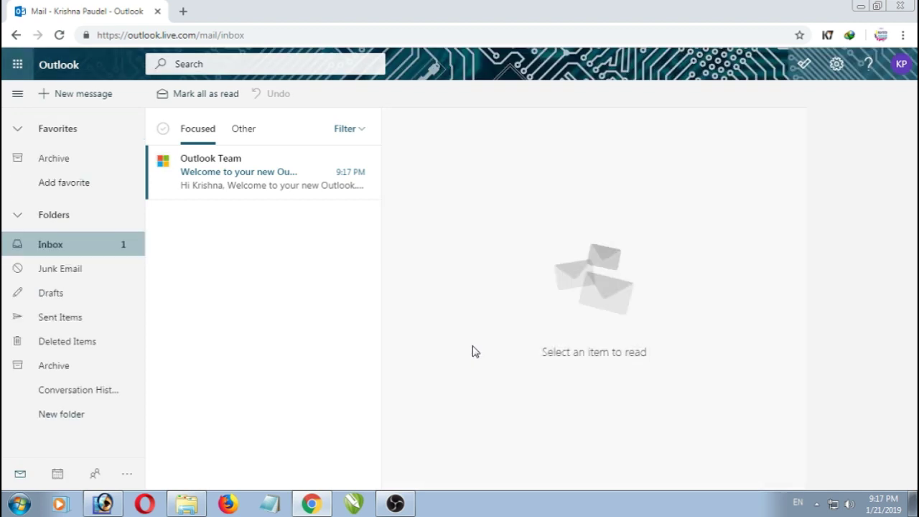
click(903, 68)
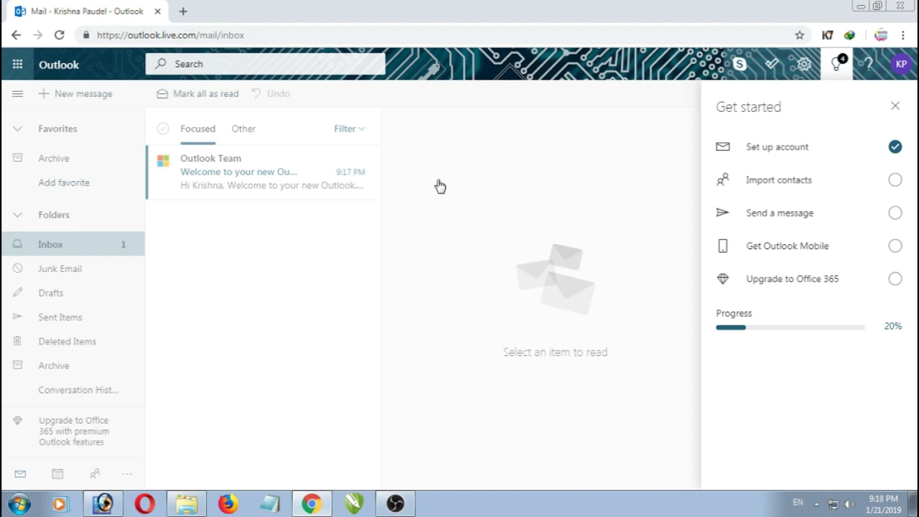
click(182, 13)
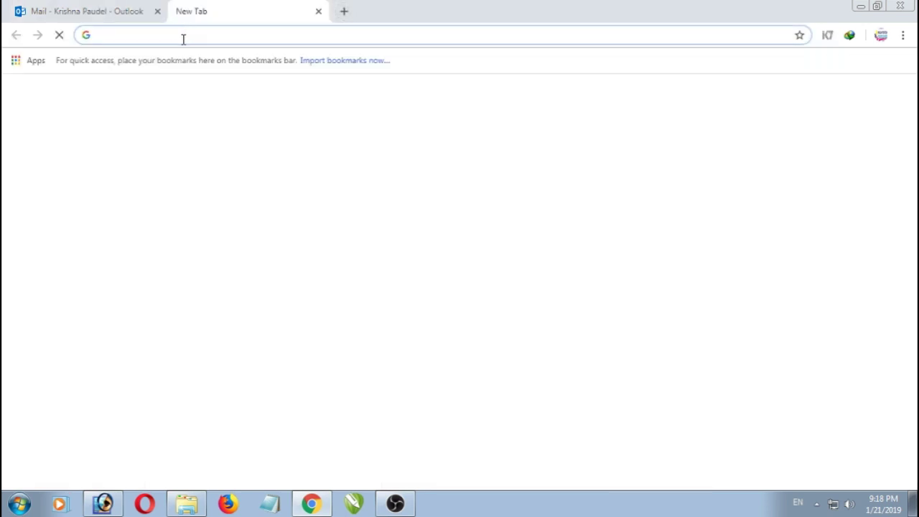
Step: Search Google for 'apple id', open the Apple ID site, and go to Create Your Apple ID
text(app)
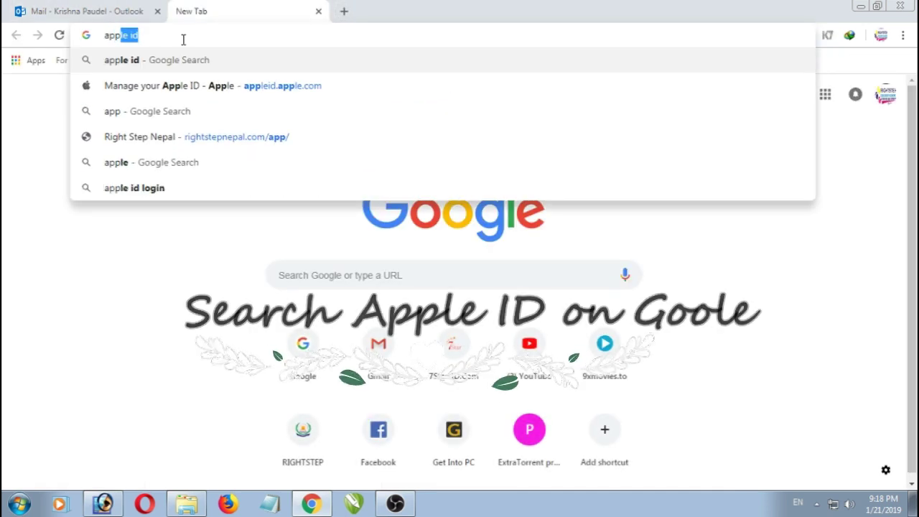
key(Return)
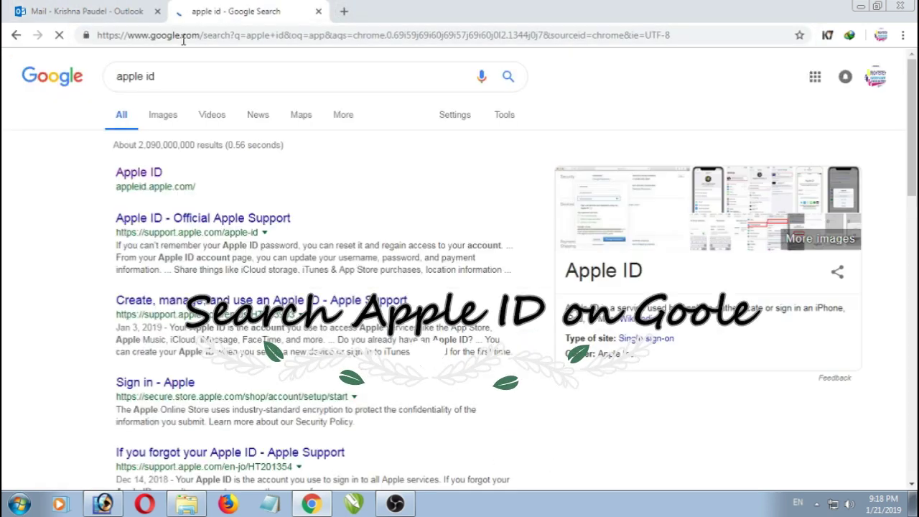
click(144, 181)
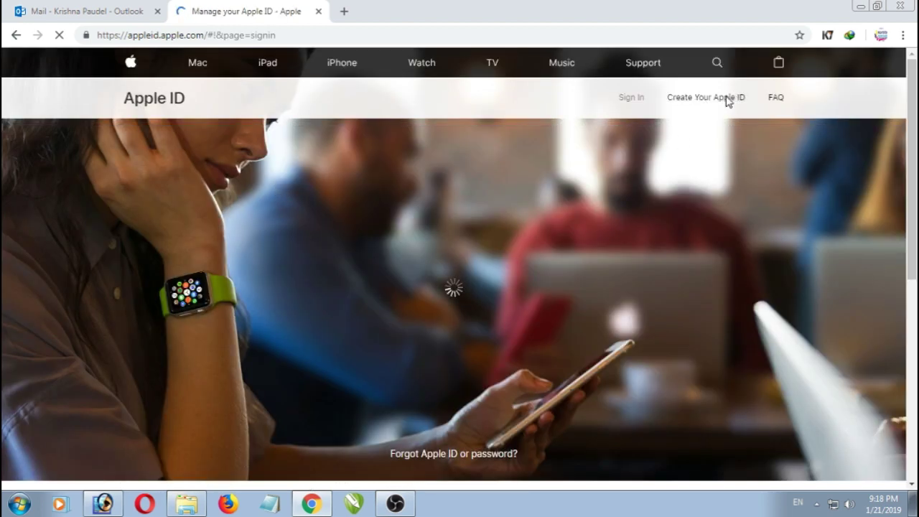
click(702, 101)
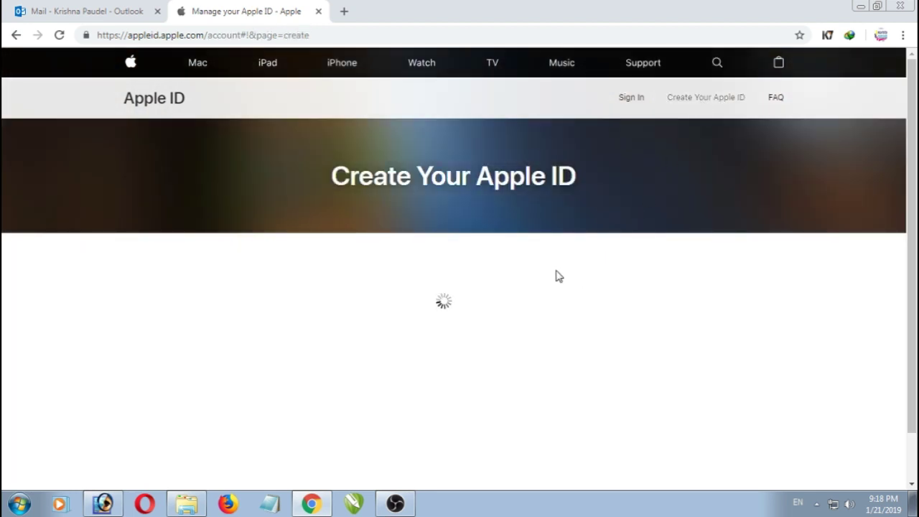
Step: Enter the user's first and last name on the sign-up form, correcting a typo in the first name
click(383, 302)
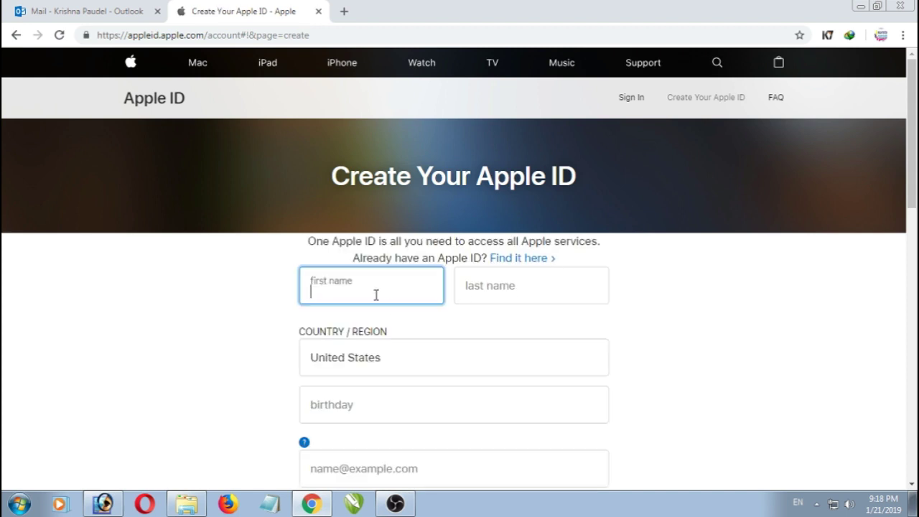
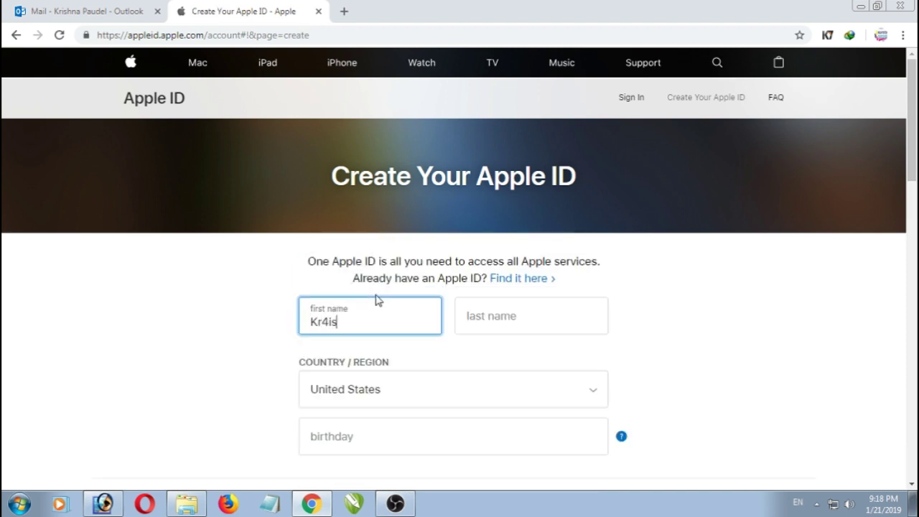
click(522, 311)
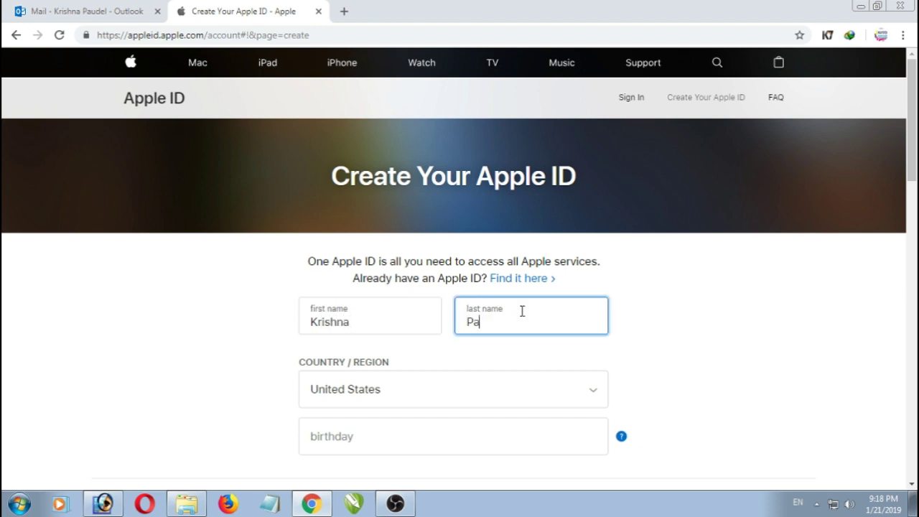
Step: Set the country / region to Nepal
click(437, 392)
key(n)
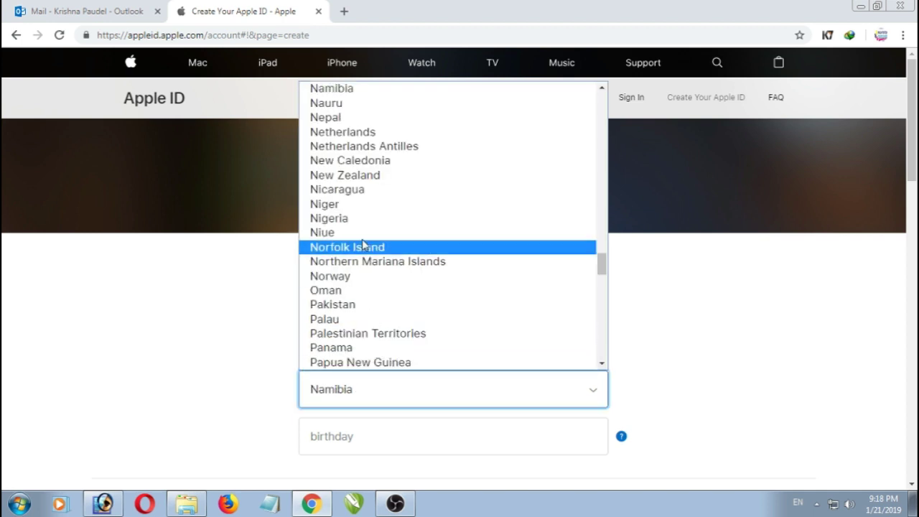
click(343, 123)
scroll(431, 417, down, 2)
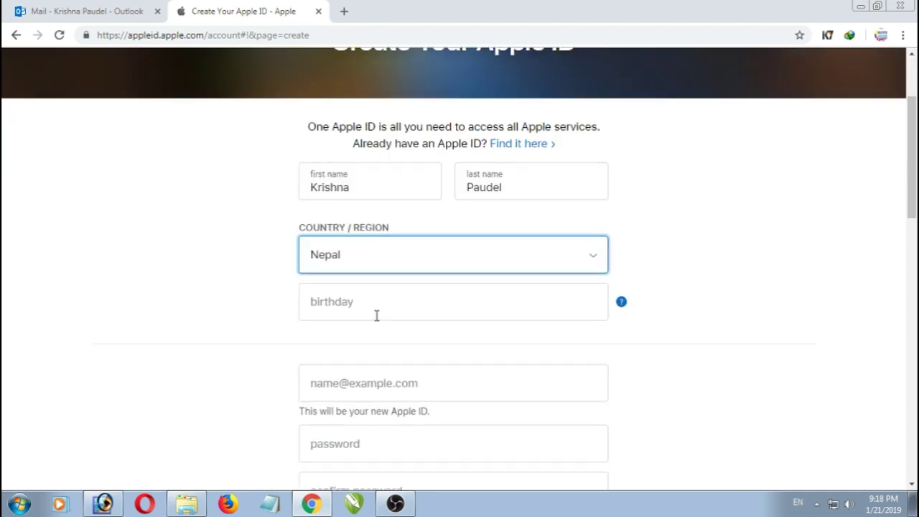
Step: Type the birthday and the new outlook.com address as the Apple ID, then switch to the Outlook tab
click(373, 303)
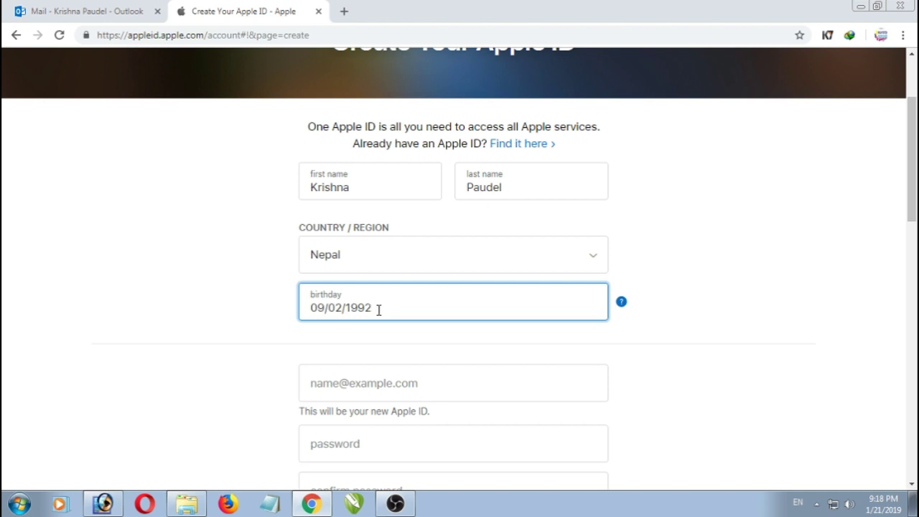
click(416, 378)
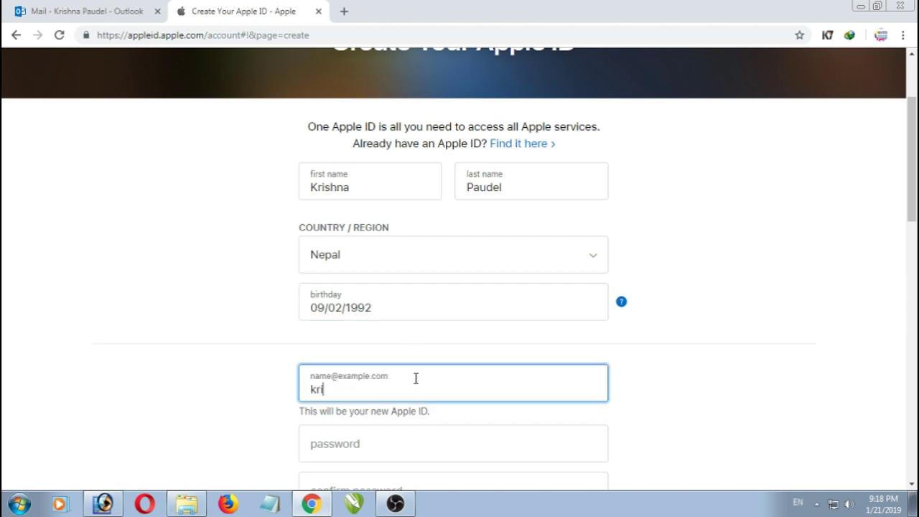
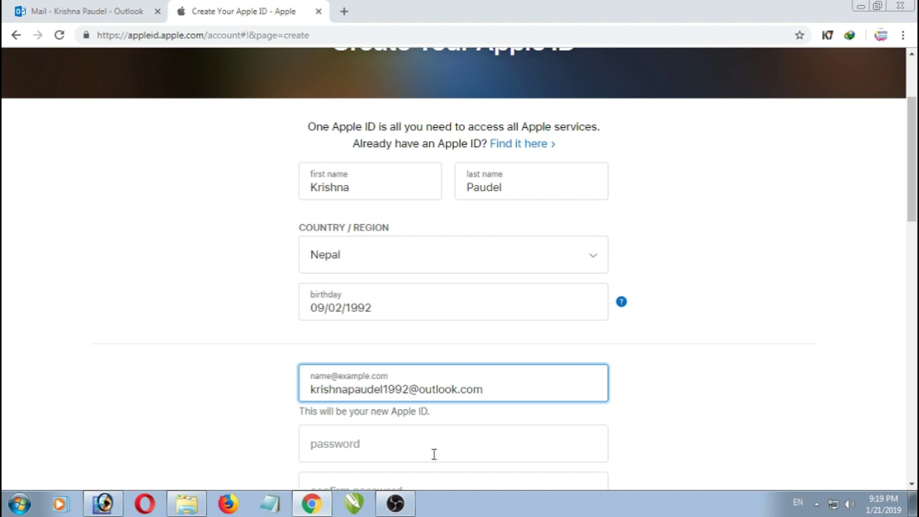
click(440, 451)
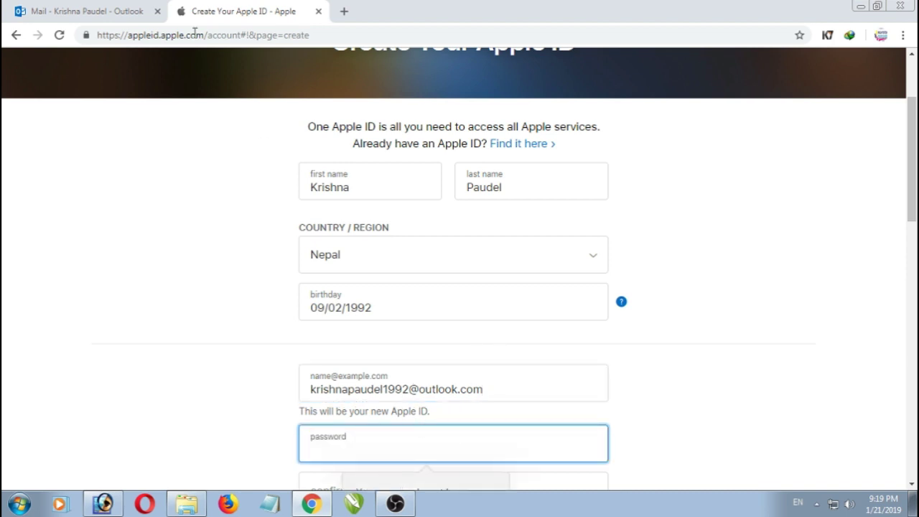
click(103, 7)
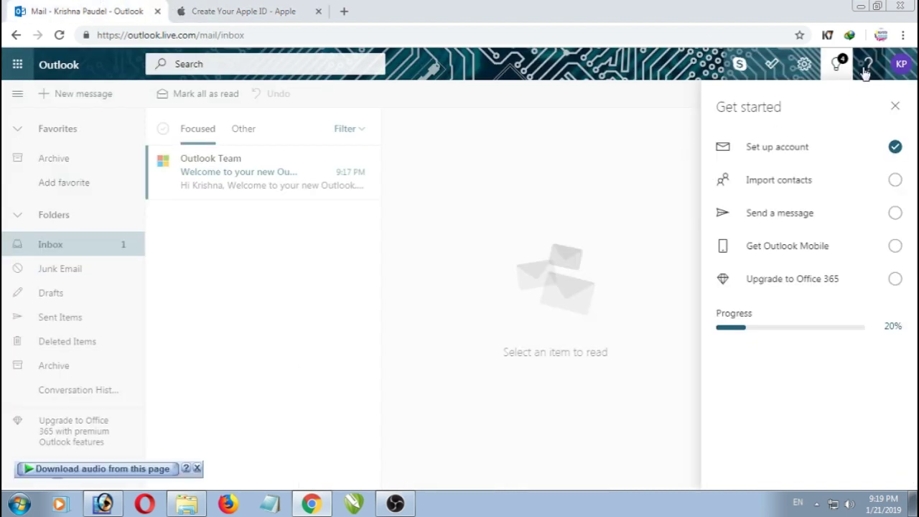
Step: Open the Microsoft account overview page from the account panel to check the name, then return to the Apple ID tab
click(901, 65)
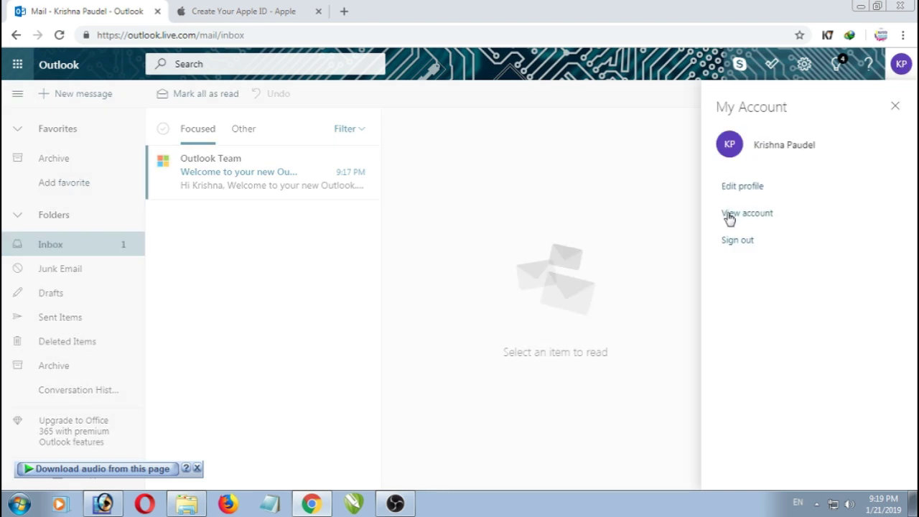
click(730, 214)
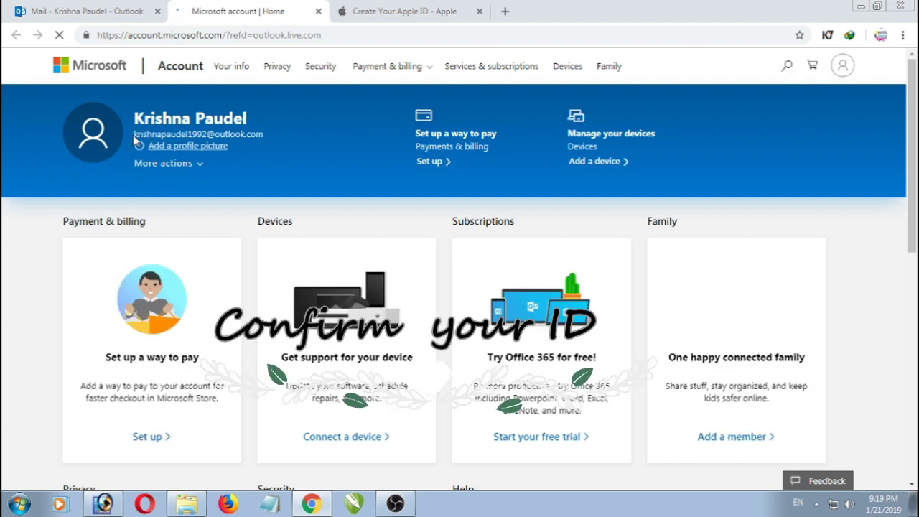
drag(133, 118, 248, 119)
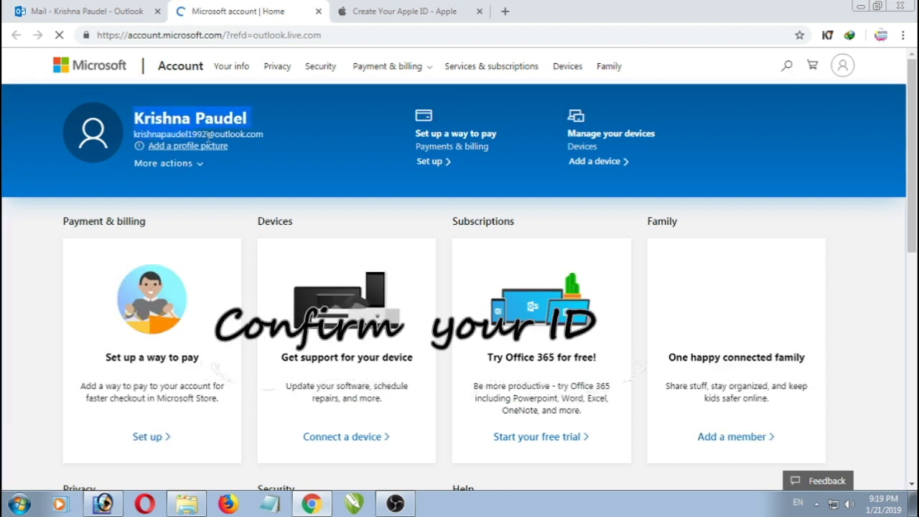
click(272, 143)
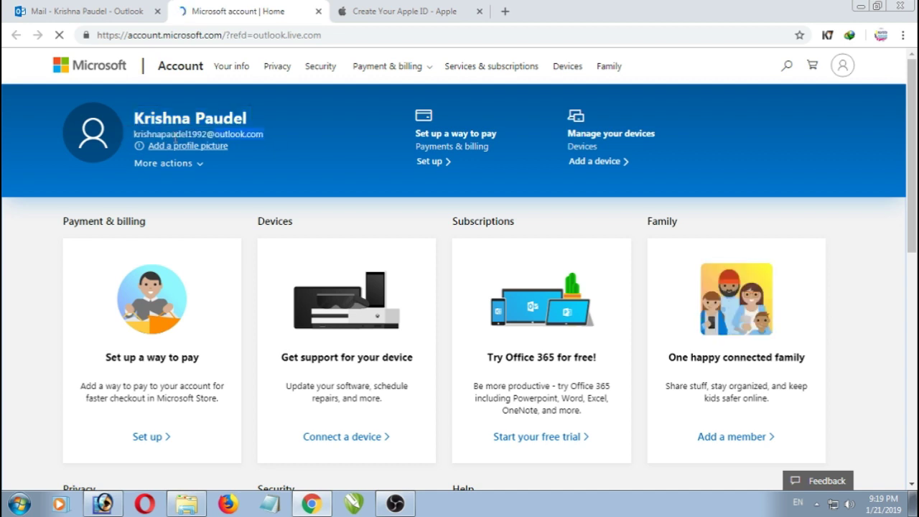
mouse_move(137, 135)
mouse_down()
mouse_move(133, 144)
mouse_move(134, 125)
mouse_move(134, 137)
mouse_up()
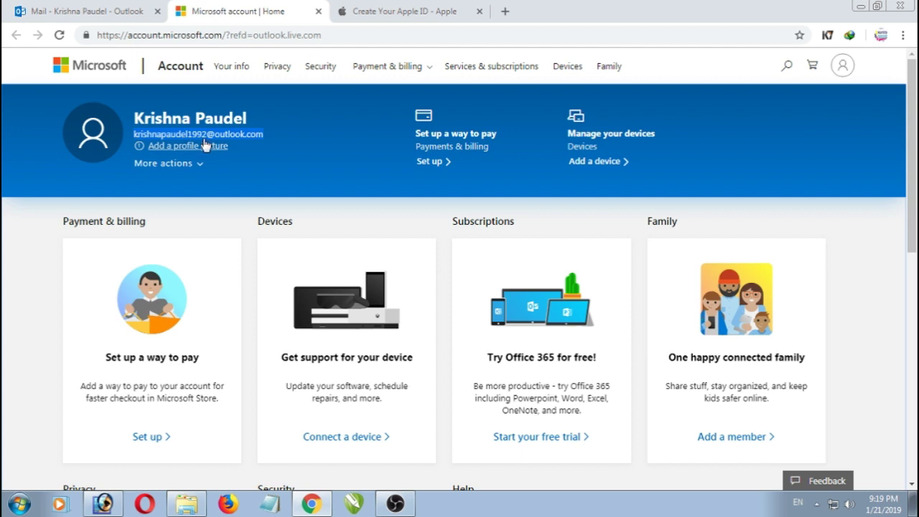
click(404, 11)
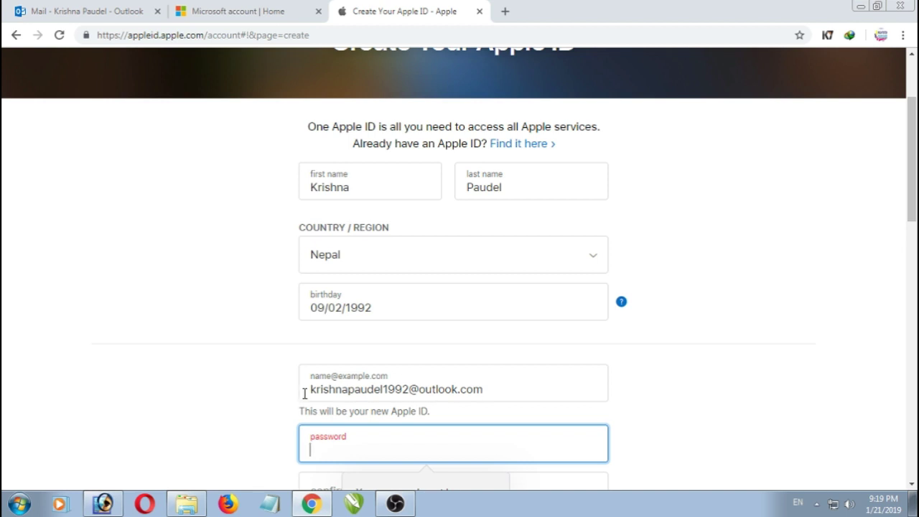
Step: Type the account password and a confirmation password
scroll(350, 386, down, 2)
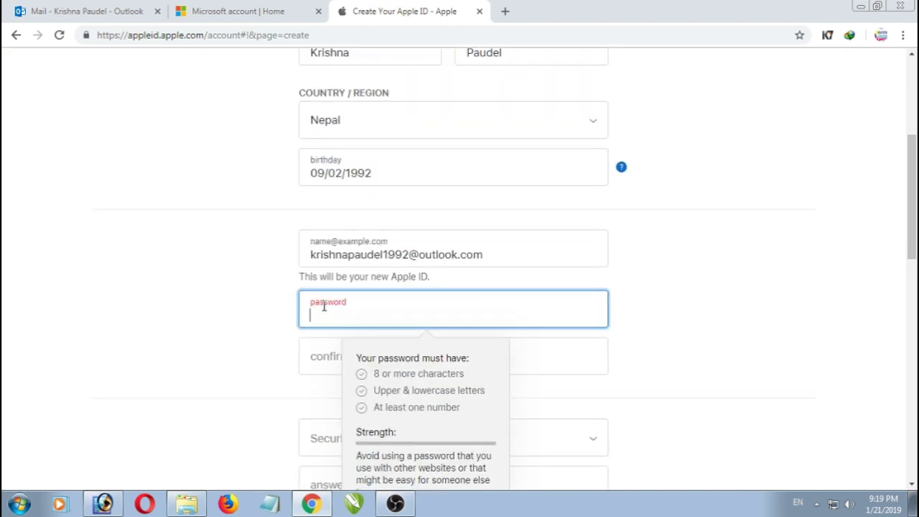
text(••••••)
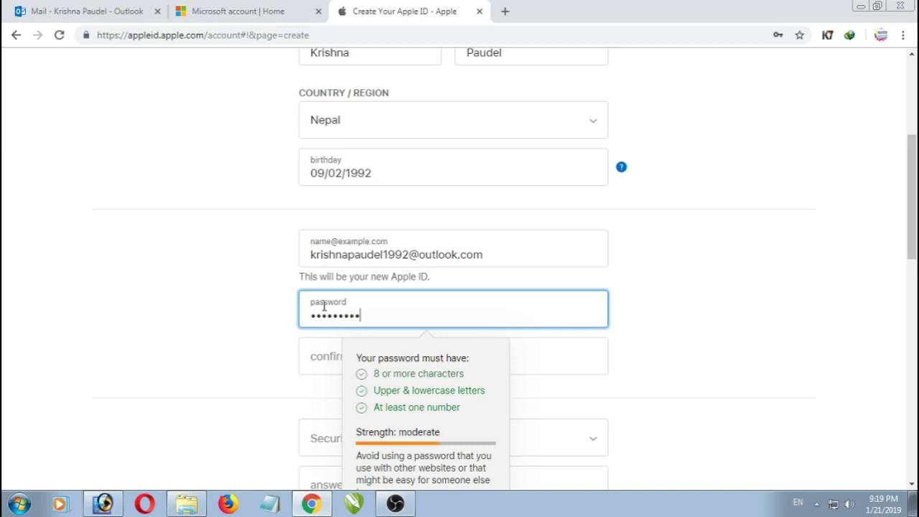
click(326, 363)
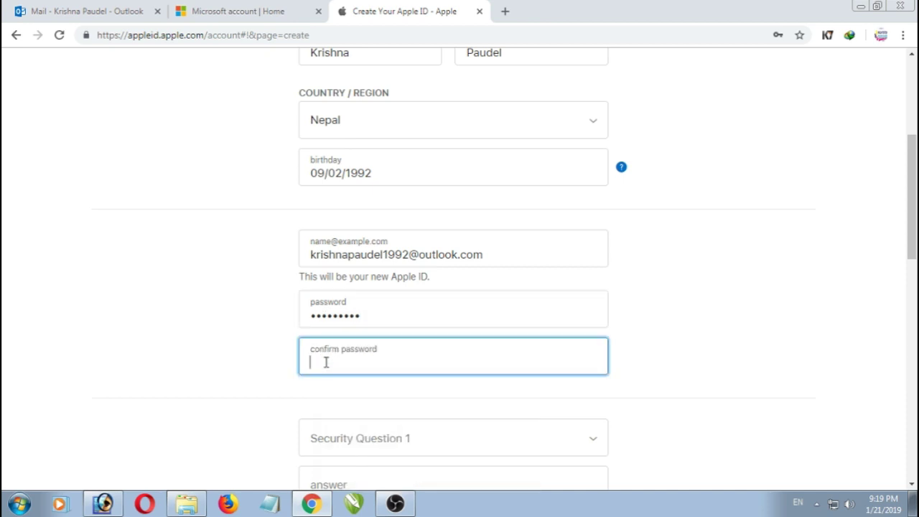
text(•••••••)
scroll(326, 363, down, 2)
Step: Reselect and retype both the password and its confirmation to fix the mismatch
click(359, 315)
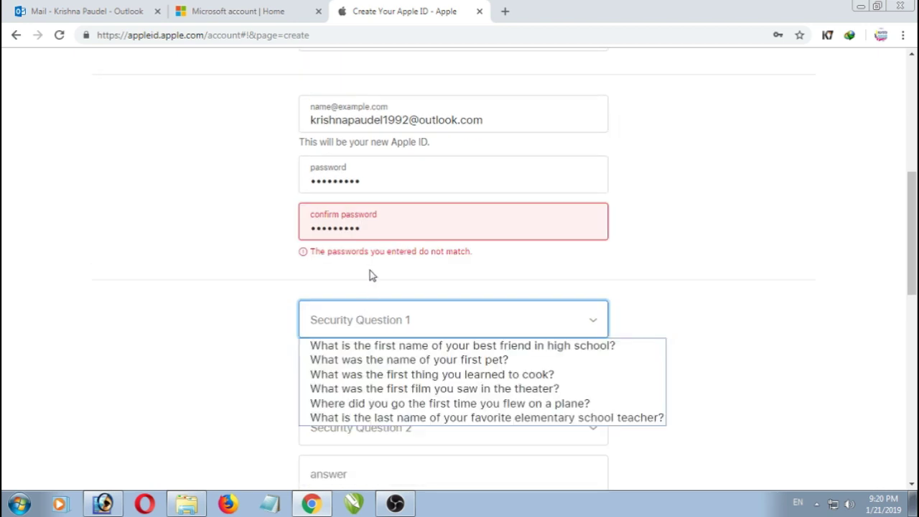
click(379, 180)
drag(379, 180, 231, 191)
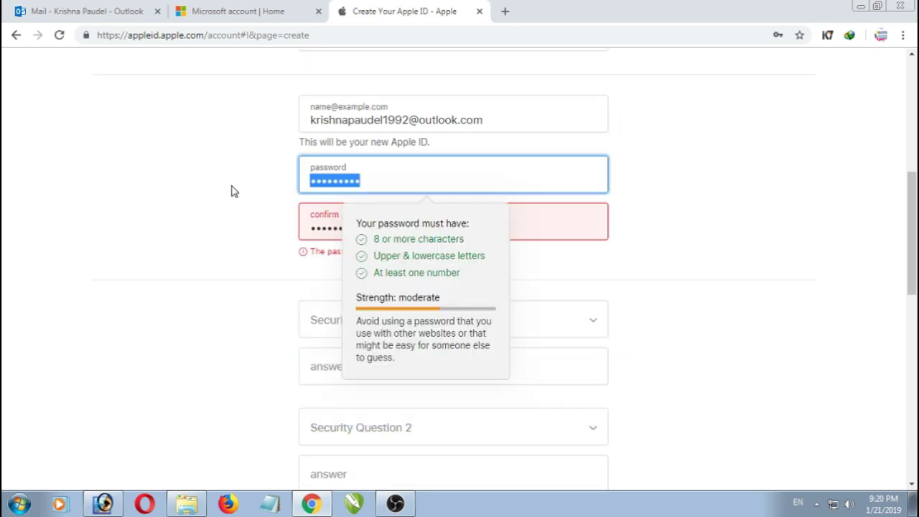
text(••)
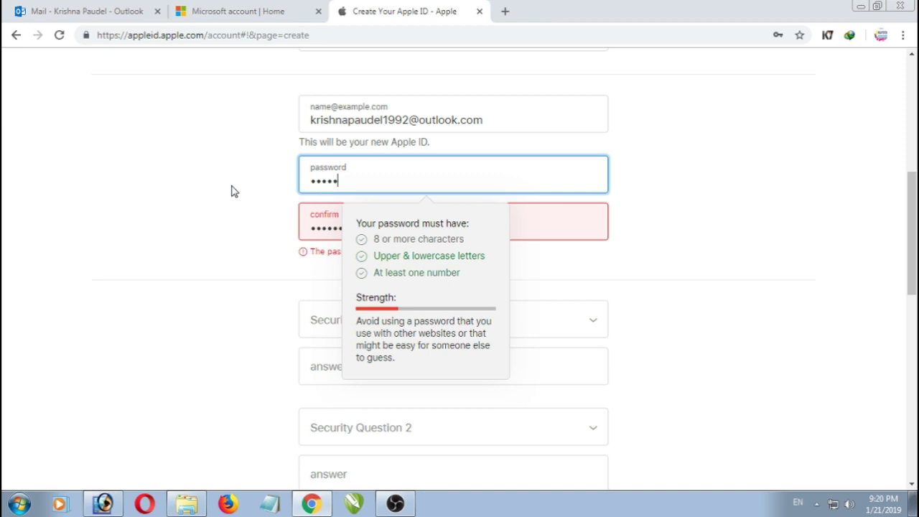
text(•••••)
click(319, 226)
drag(387, 228, 251, 229)
text(••)
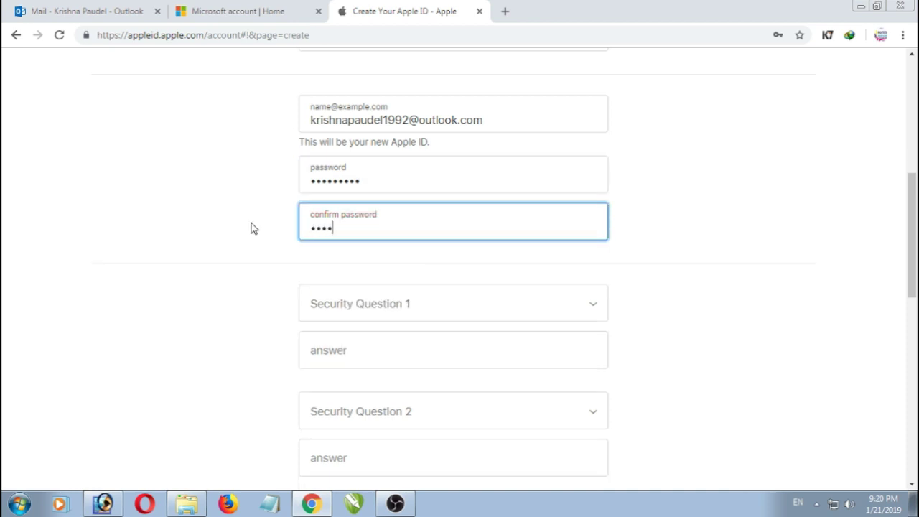
text(•••••••)
Step: Choose the first pet security question and type its answer
click(377, 297)
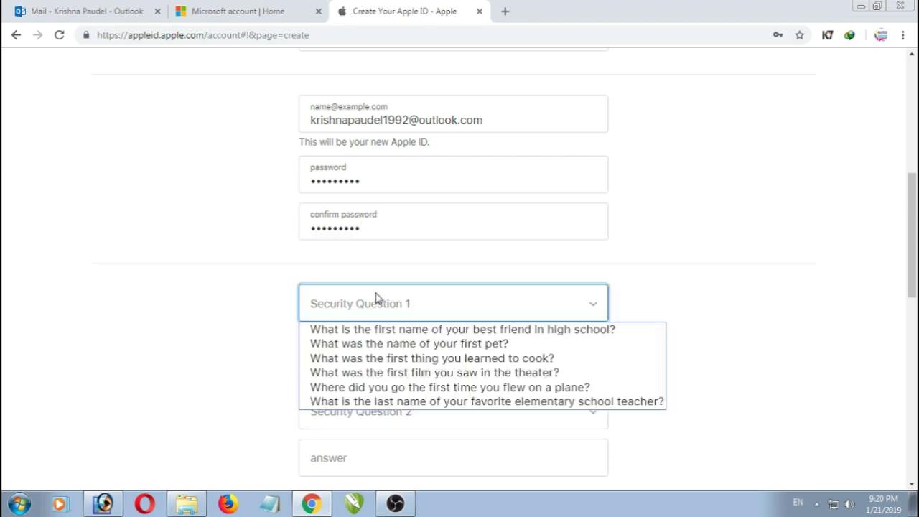
click(381, 343)
click(379, 355)
Step: Choose the favorite children's book security question and type its answer
click(352, 415)
scroll(352, 415, down, 1)
click(377, 343)
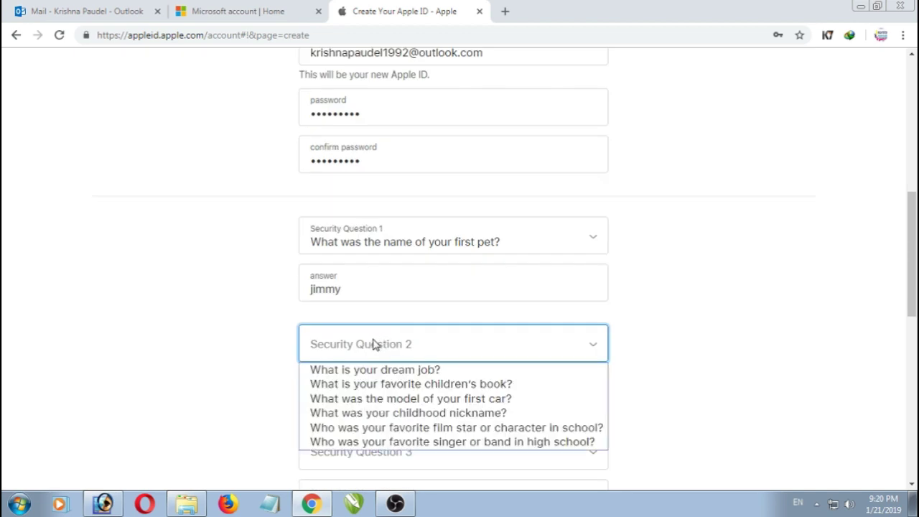
click(441, 388)
click(359, 384)
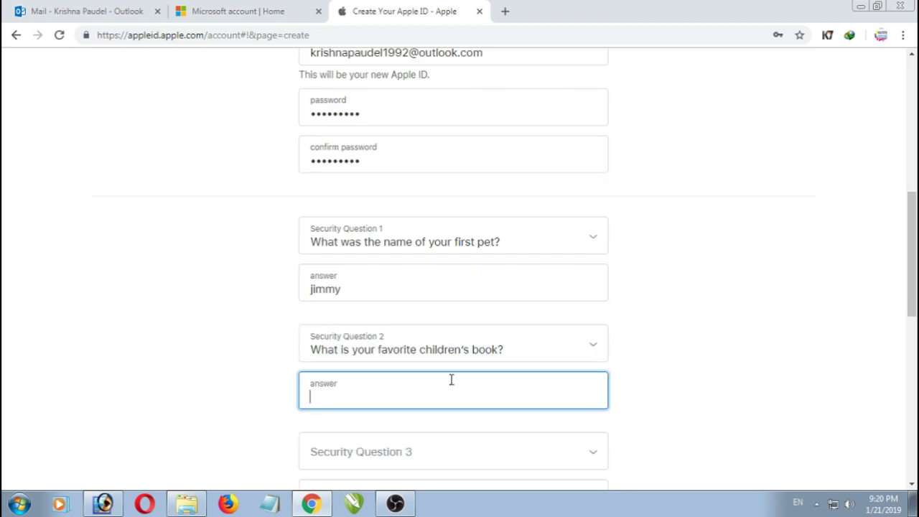
Step: Choose the first album purchased security question, answer it, and go to the image-characters field
scroll(451, 379, down, 1)
click(381, 387)
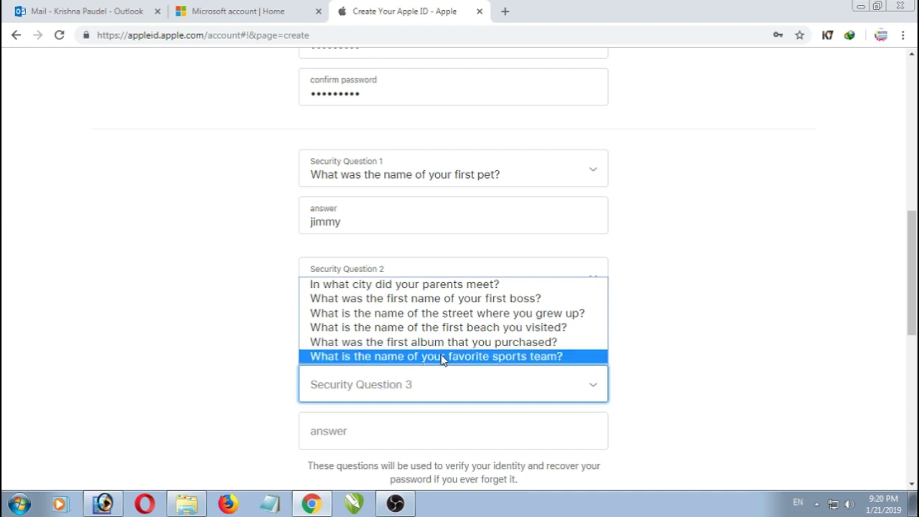
click(459, 343)
click(360, 427)
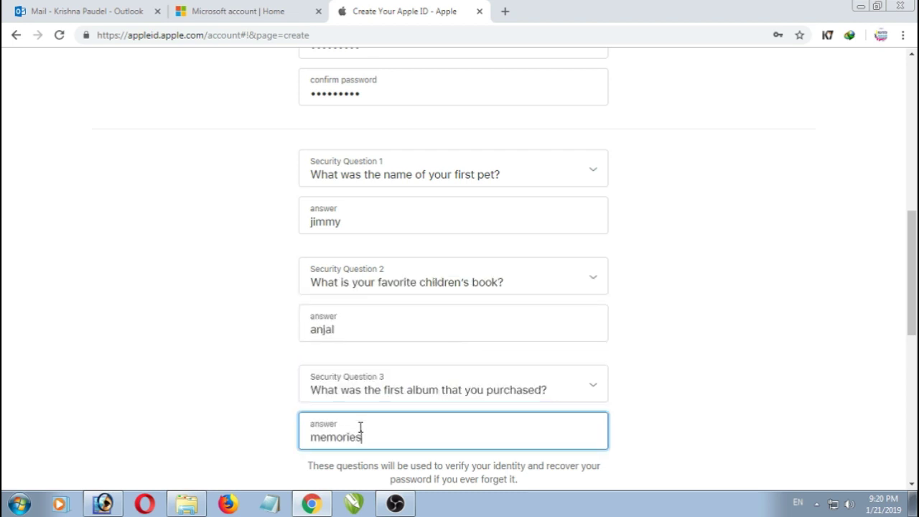
scroll(361, 427, down, 3)
scroll(384, 371, down, 2)
click(427, 333)
Step: Type the characters shown in the image and submit the Apple ID form with Continue
text(PH)
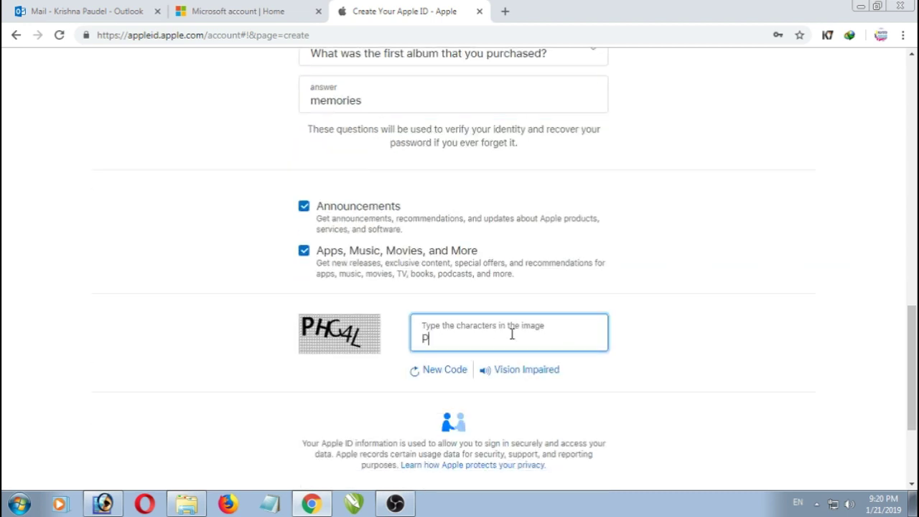
text(G4L)
scroll(507, 341, down, 2)
click(455, 370)
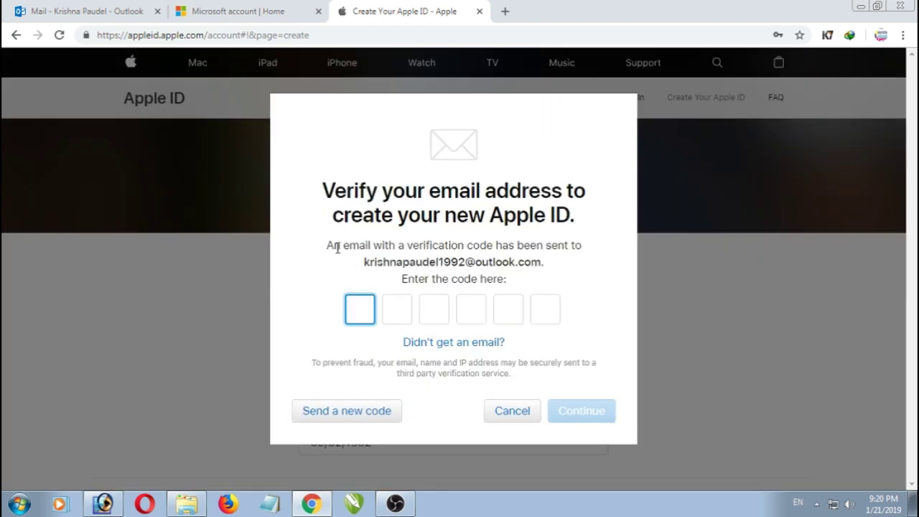
Step: Note the address the Apple ID code was sent to, then return to the Outlook mailbox tab
drag(332, 248, 559, 272)
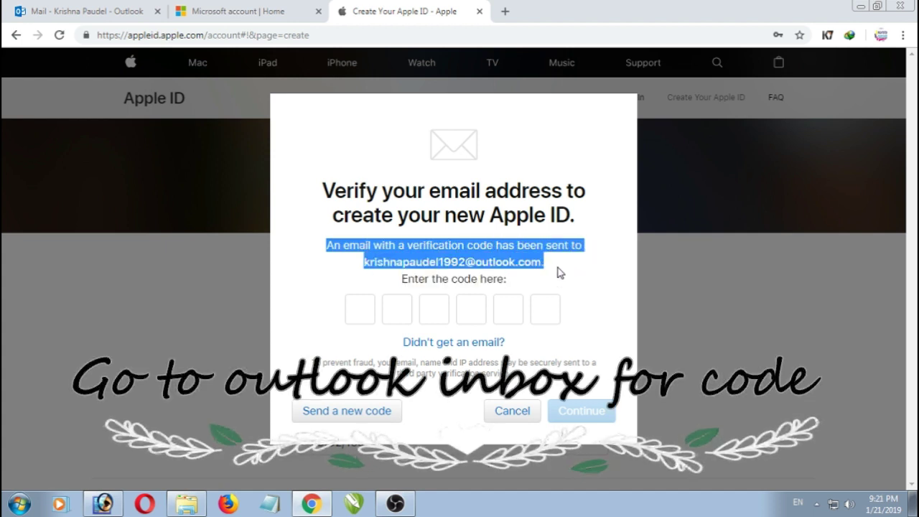
click(79, 11)
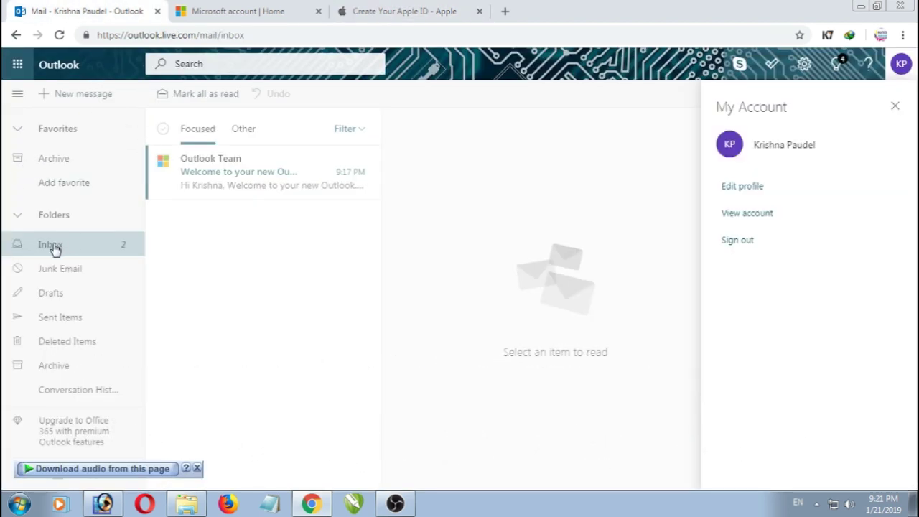
Step: Reload the Outlook inbox and show the new Apple conversation under Other
click(54, 245)
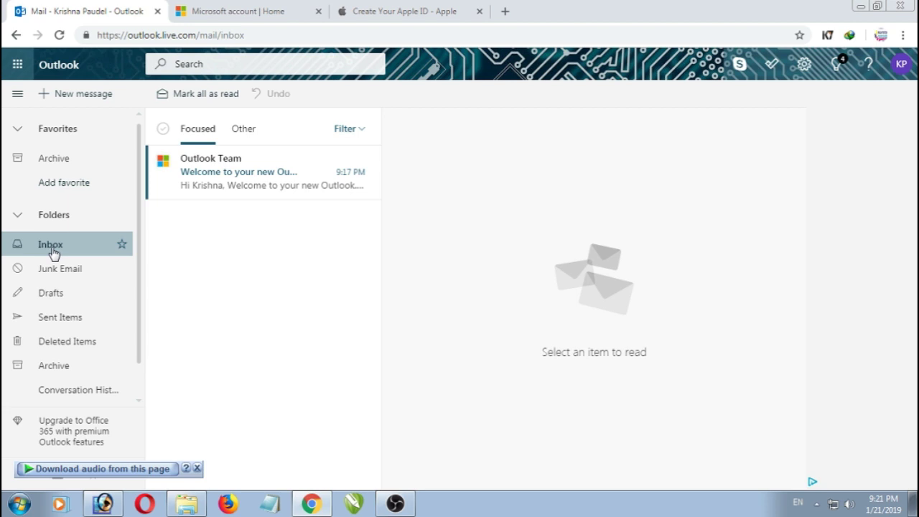
click(264, 34)
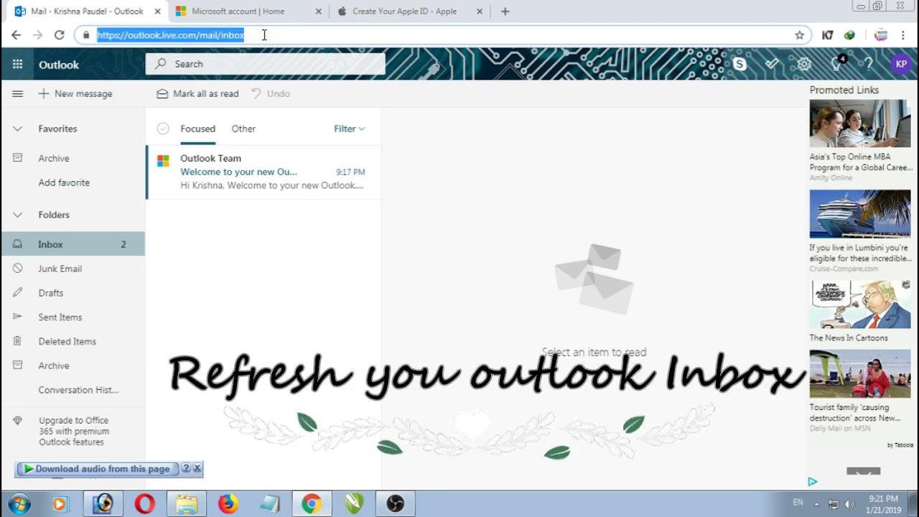
key(Return)
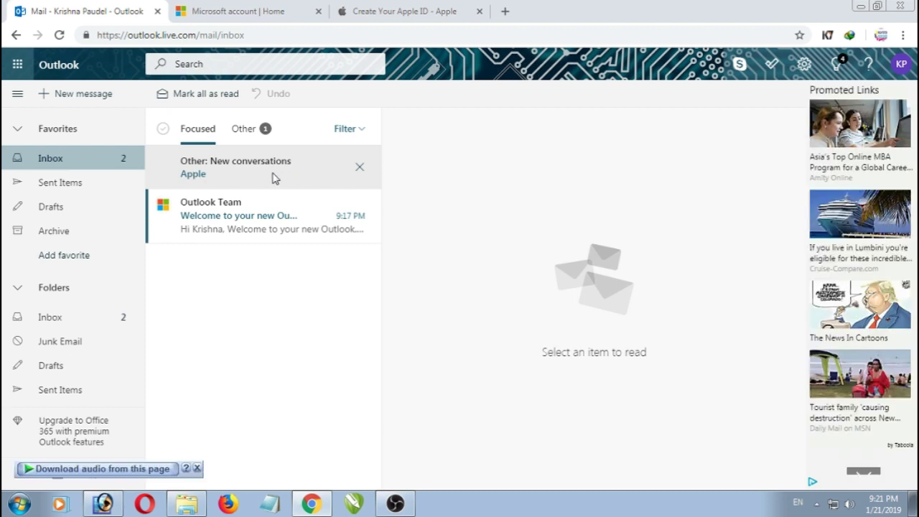
click(95, 323)
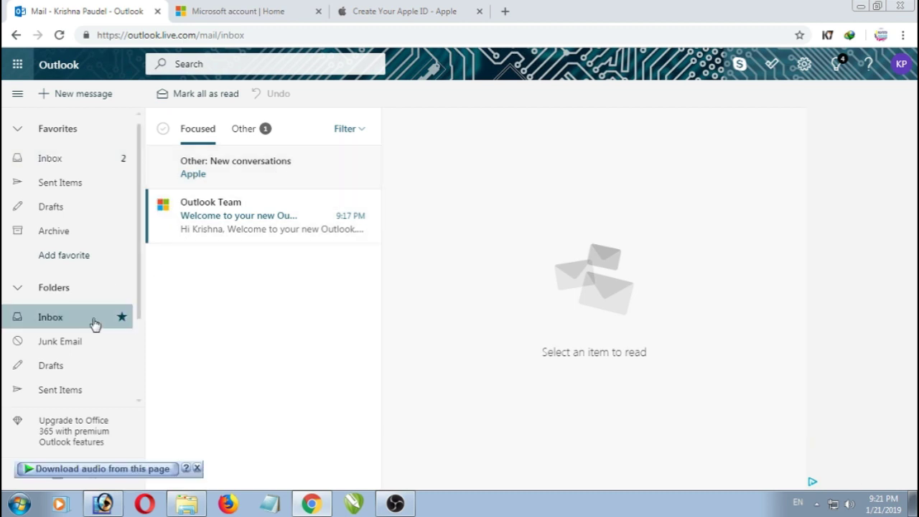
click(206, 174)
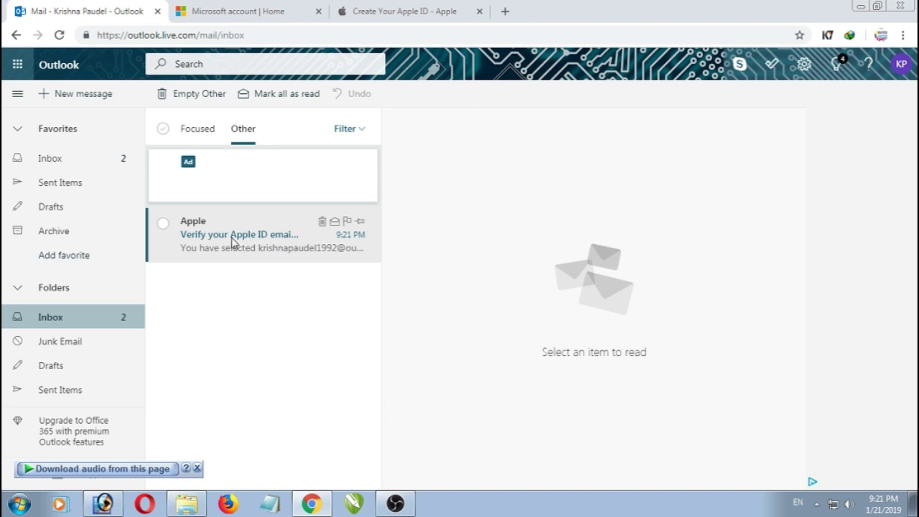
Step: Open Apple's verification email and select its six-digit code
click(231, 239)
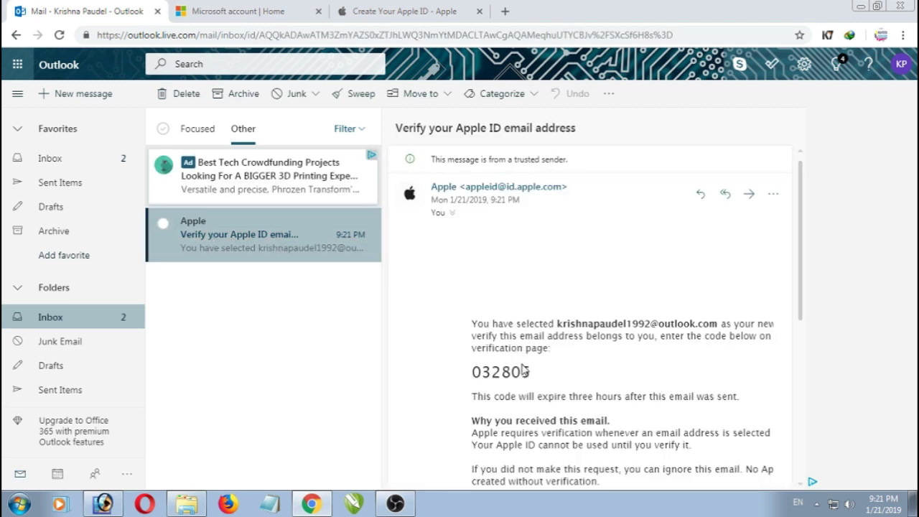
scroll(476, 264, down, 2)
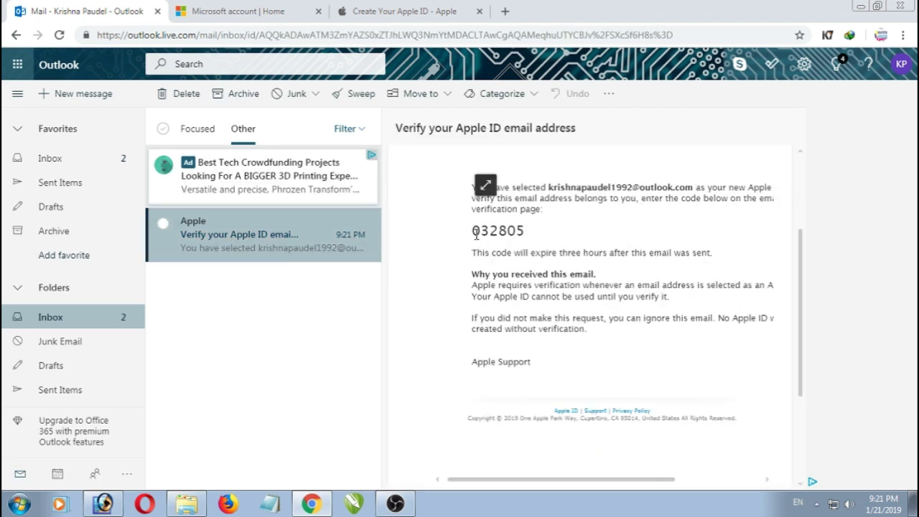
drag(472, 231, 529, 237)
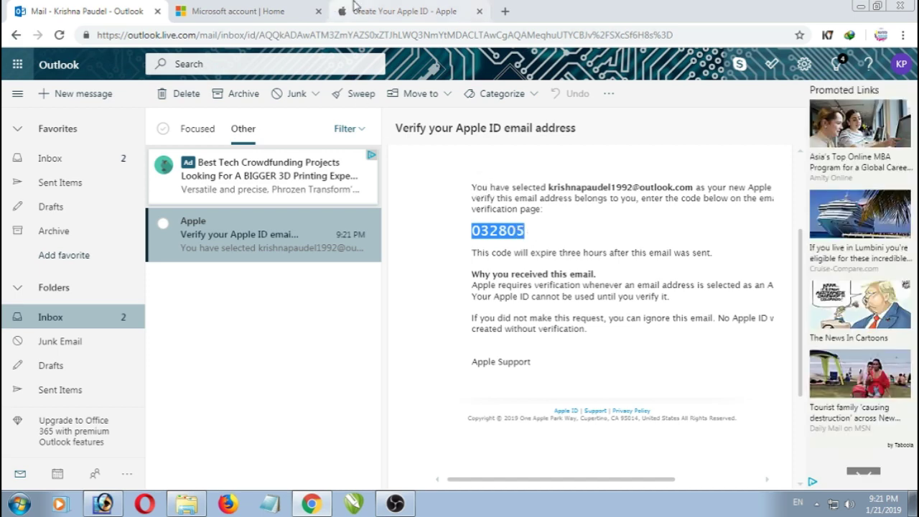
Step: Enter the six-digit verification code into the Apple ID code boxes
click(375, 12)
click(359, 313)
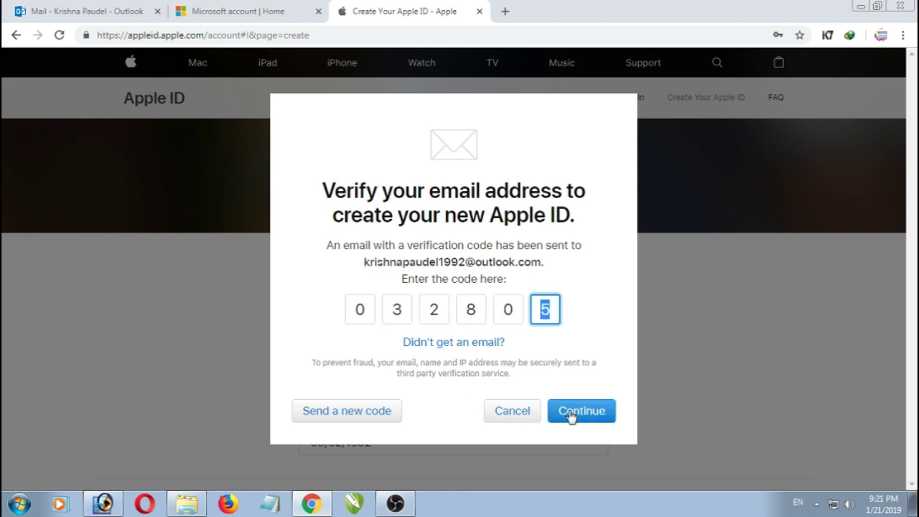
Step: Submit the entered verification code with Continue
click(568, 415)
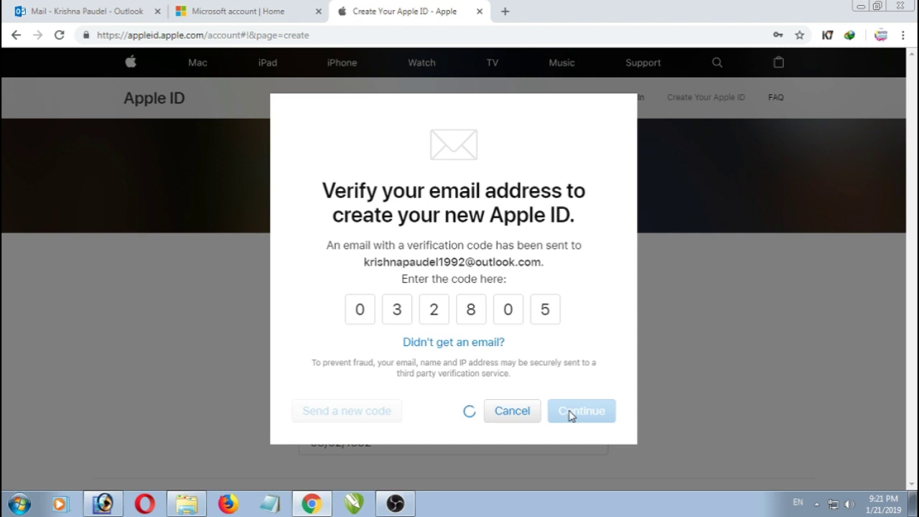